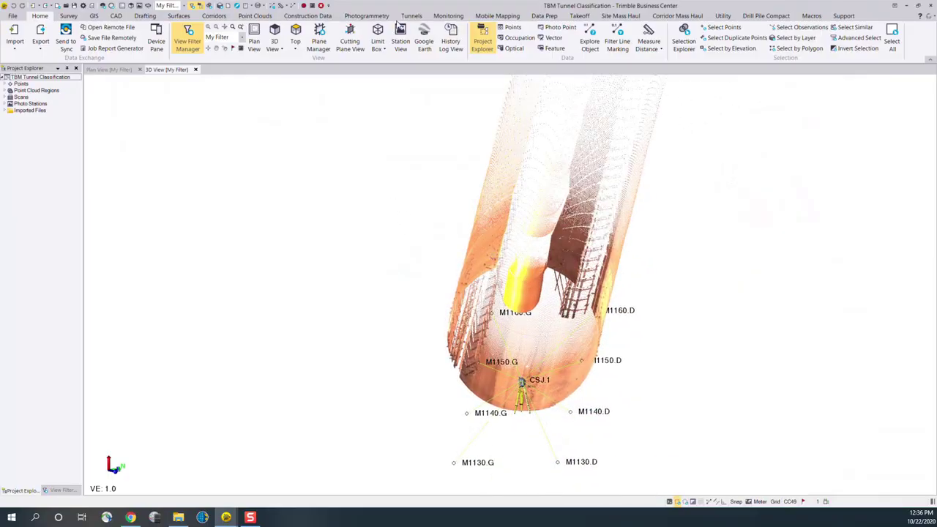
Start extracting classified tunnel regions for the tunnel point cloud and turn off the separate region for the tunnel bottom
click(411, 16)
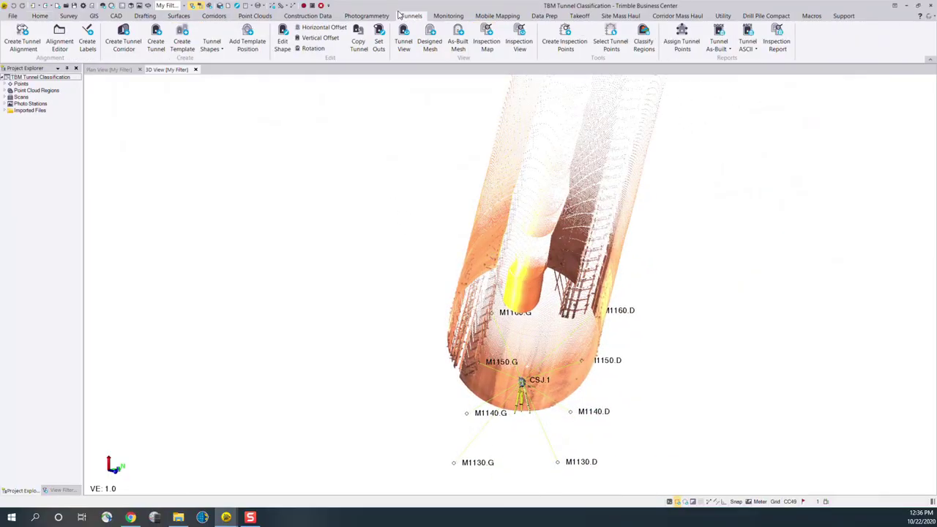
click(643, 44)
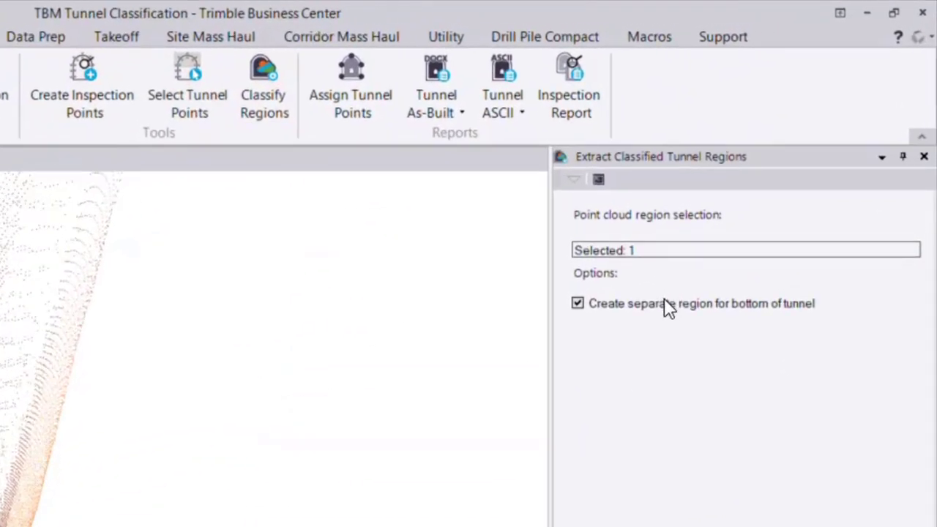
click(666, 250)
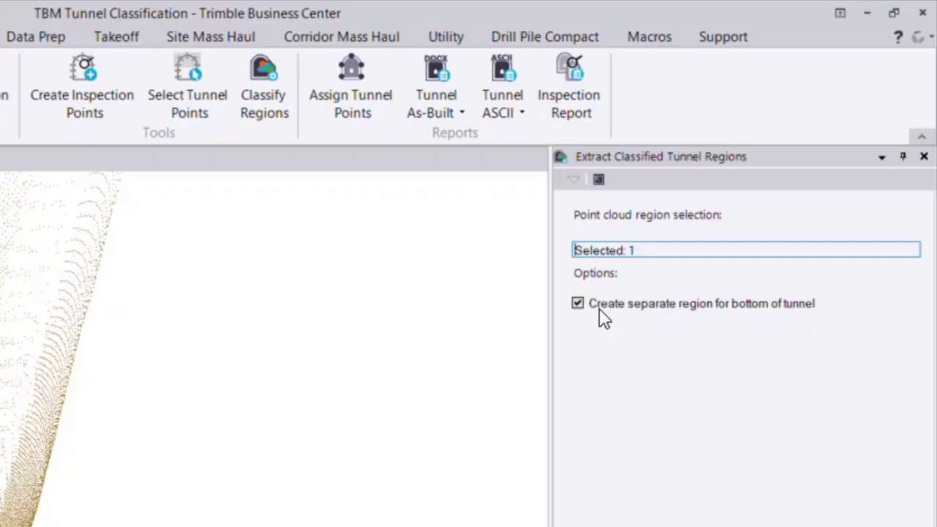
click(580, 305)
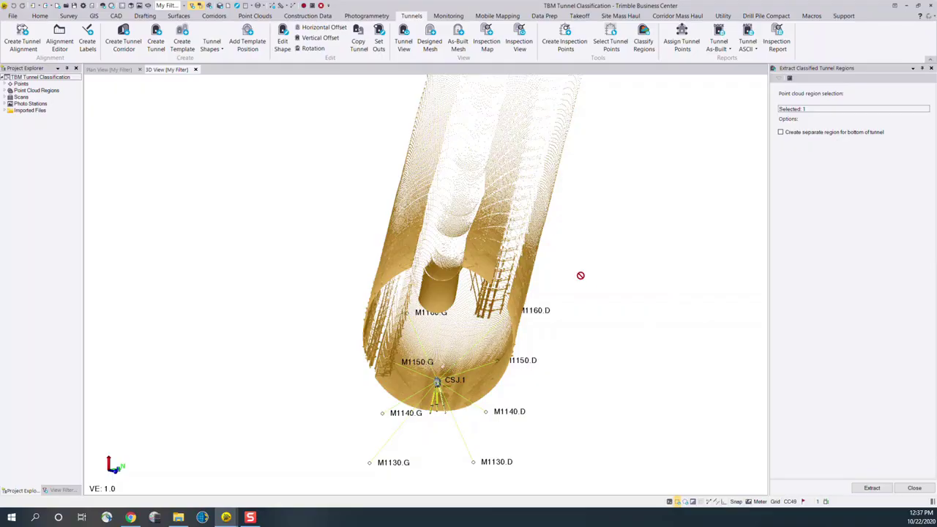
Examine the tunnel scan around the scanner station and along its full length
scroll(511, 298, up, 2)
scroll(449, 323, up, 2)
right_drag(444, 329, 470, 329)
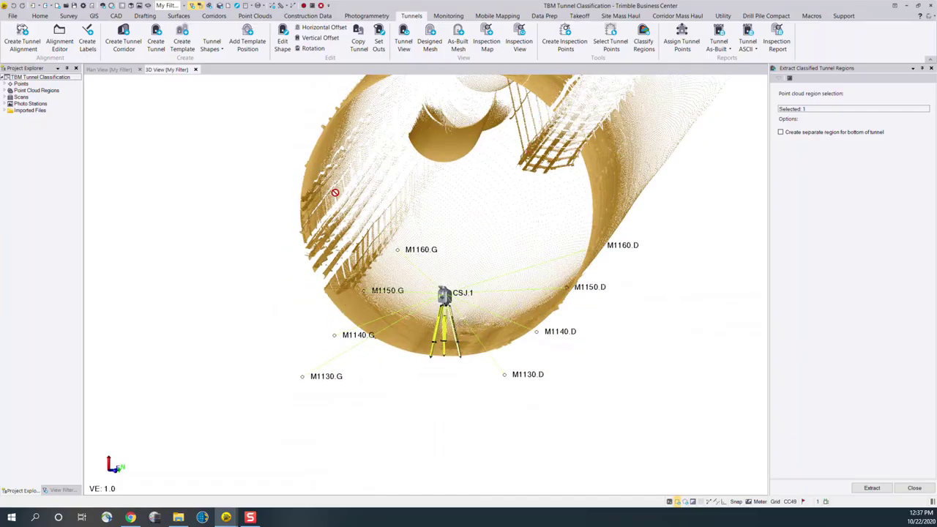
middle_drag(664, 292, 654, 341)
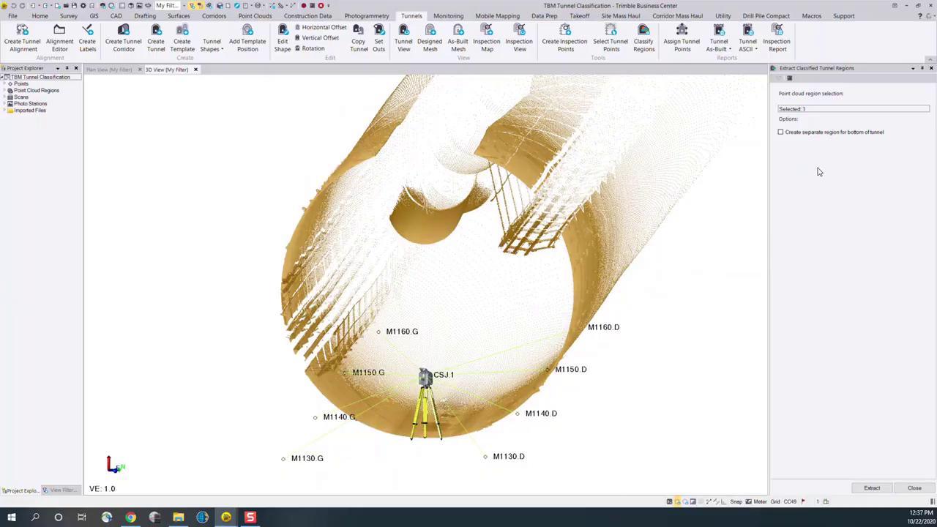
scroll(525, 282, down, 2)
scroll(525, 282, down, 5)
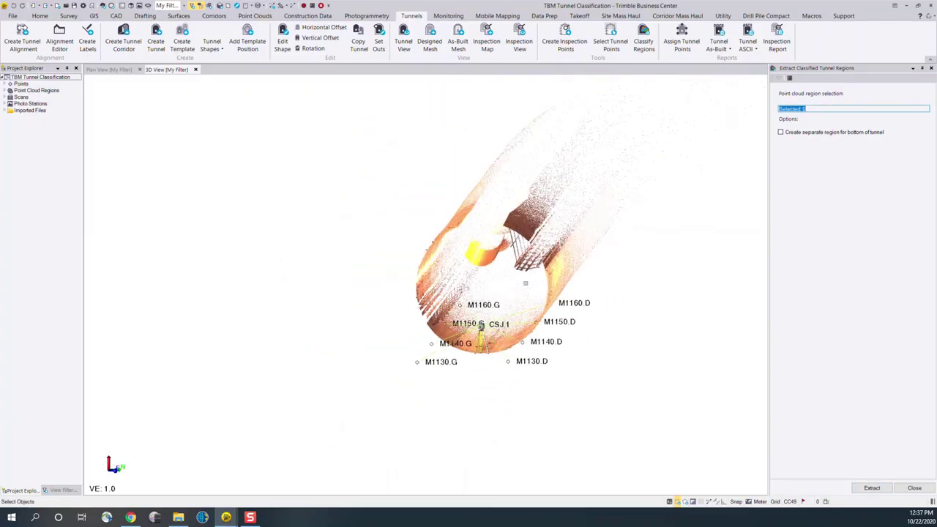
mouse_move(444, 323)
right_down()
mouse_move(461, 345)
mouse_move(514, 341)
right_up()
scroll(512, 340, down, 3)
scroll(468, 381, down, 3)
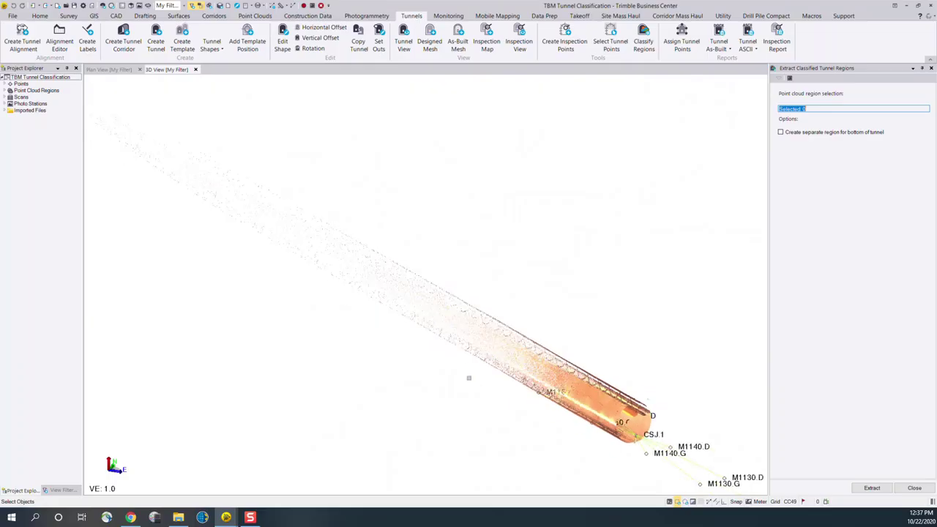
Limit the point cloud to the dense tunnel section nearest the scanner station using Keep In
click(266, 15)
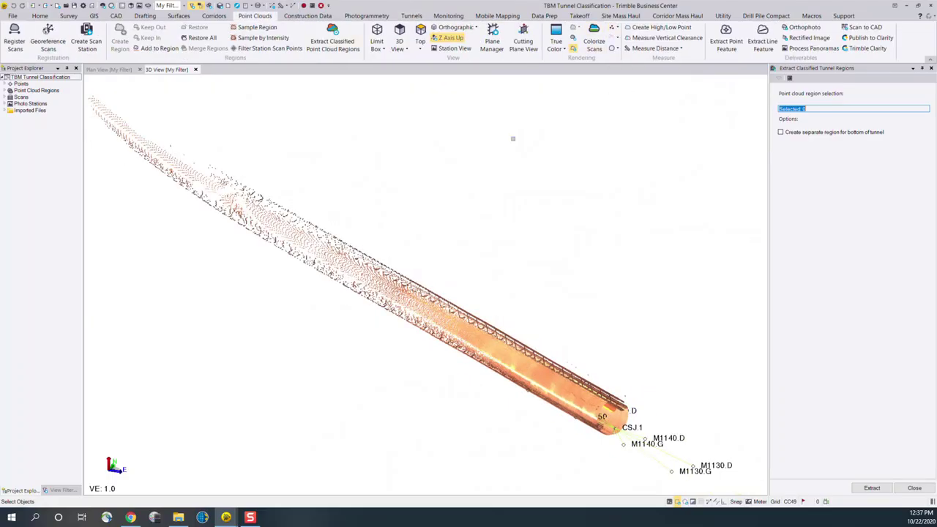
right_drag(447, 284, 481, 298)
scroll(480, 299, down, 2)
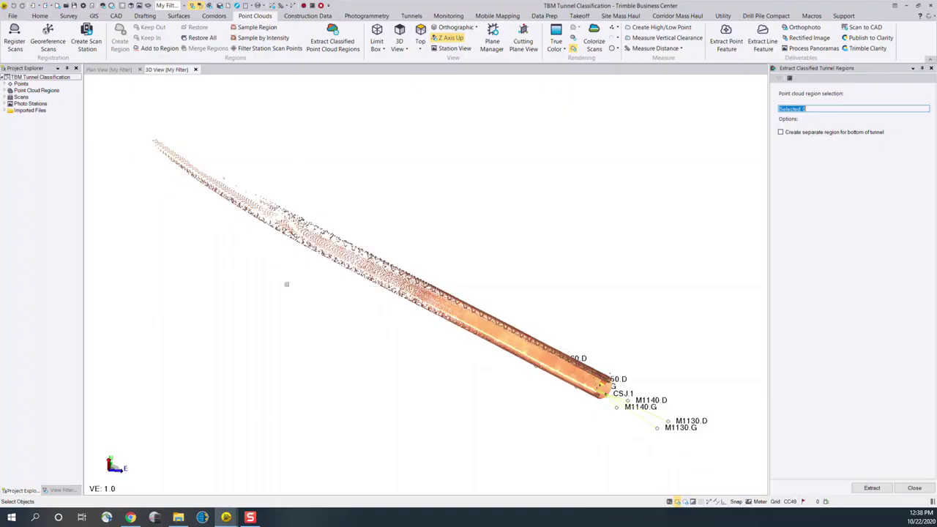
middle_drag(337, 293, 390, 346)
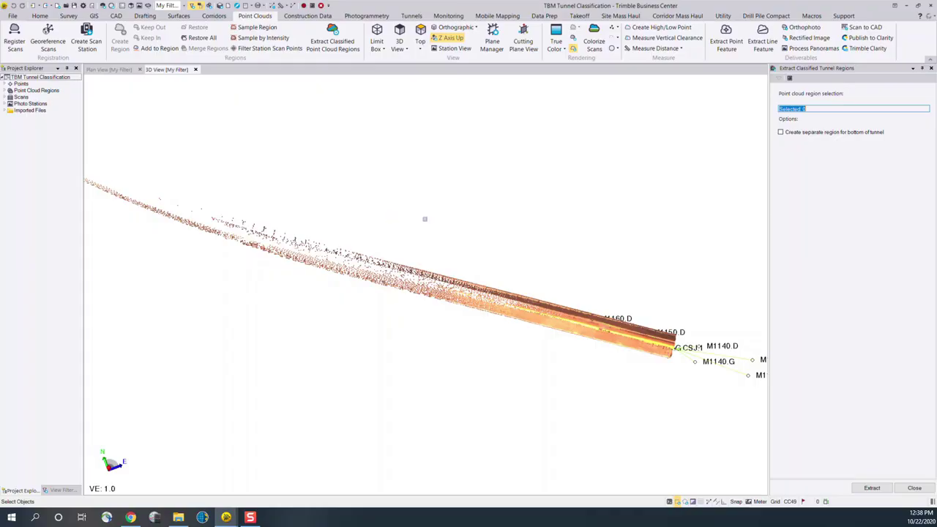
drag(449, 221, 691, 413)
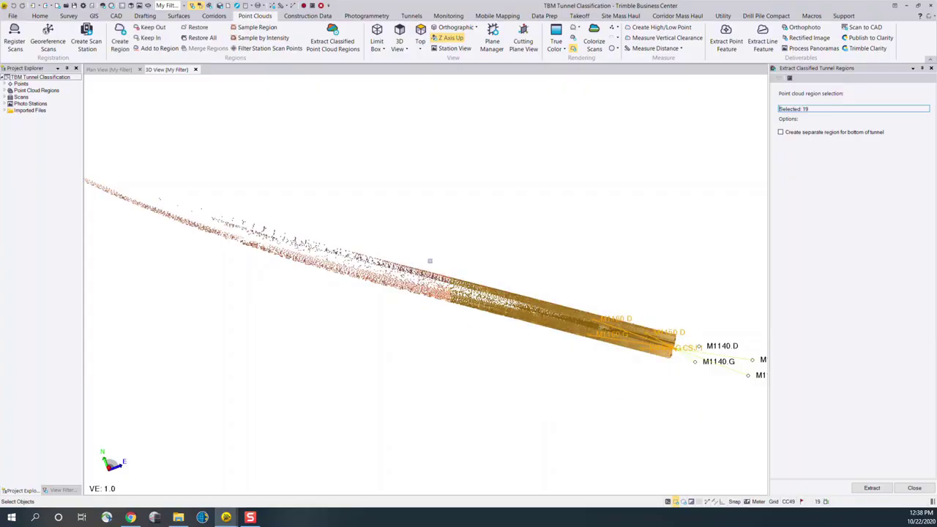
click(153, 40)
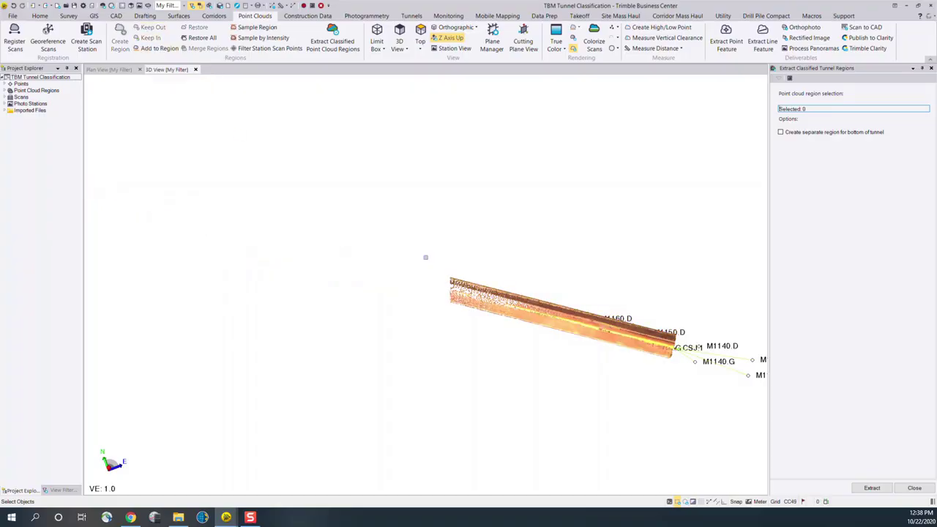
Select the trimmed tunnel point cloud as the region selection and extract the classified tunnel regions from it
mouse_move(684, 386)
middle_down()
mouse_move(564, 330)
mouse_move(508, 336)
mouse_move(540, 334)
mouse_move(479, 300)
mouse_move(499, 303)
middle_up()
scroll(528, 335, up, 4)
middle_drag(606, 312, 504, 305)
scroll(503, 294, up, 3)
scroll(504, 292, up, 1)
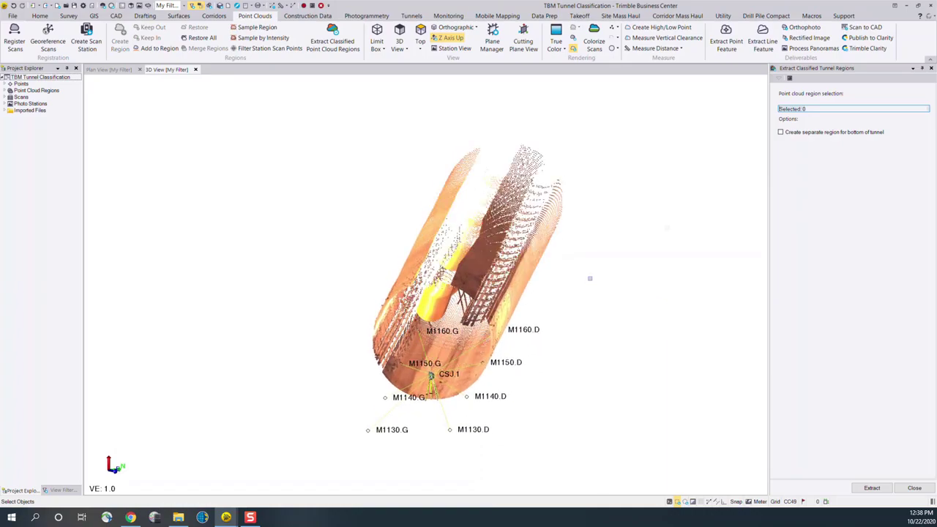
click(851, 111)
click(515, 260)
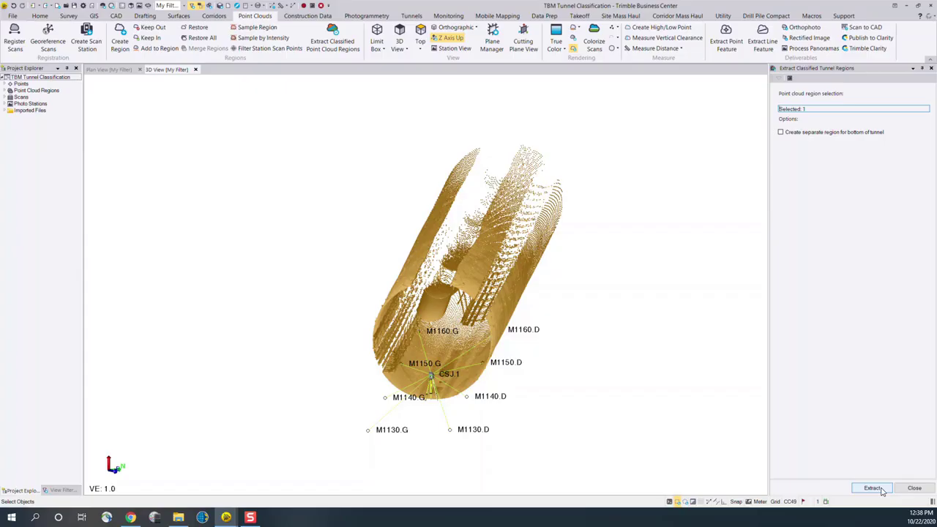
click(882, 489)
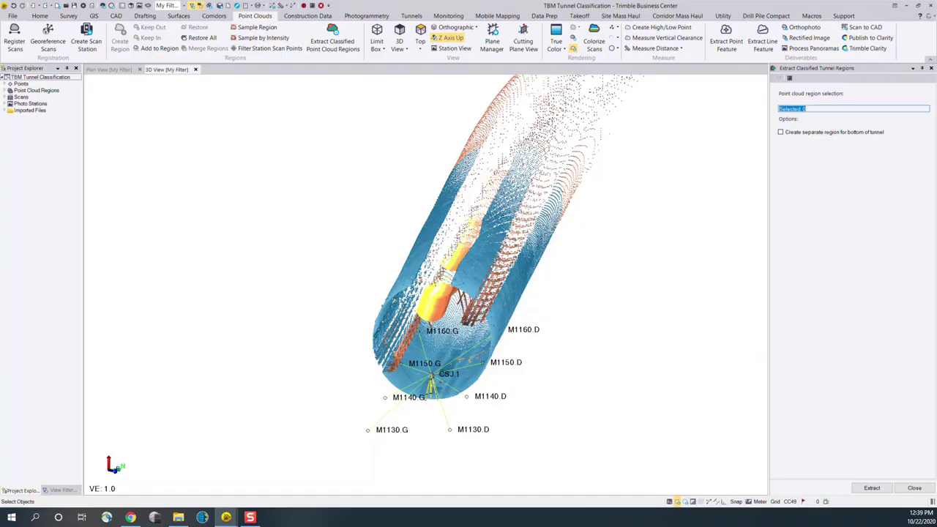
Examine how the tunnel lining was classified apart from the ventilation duct, walkway and railings
middle_drag(499, 240, 653, 300)
scroll(645, 371, up, 3)
middle_drag(645, 371, 688, 314)
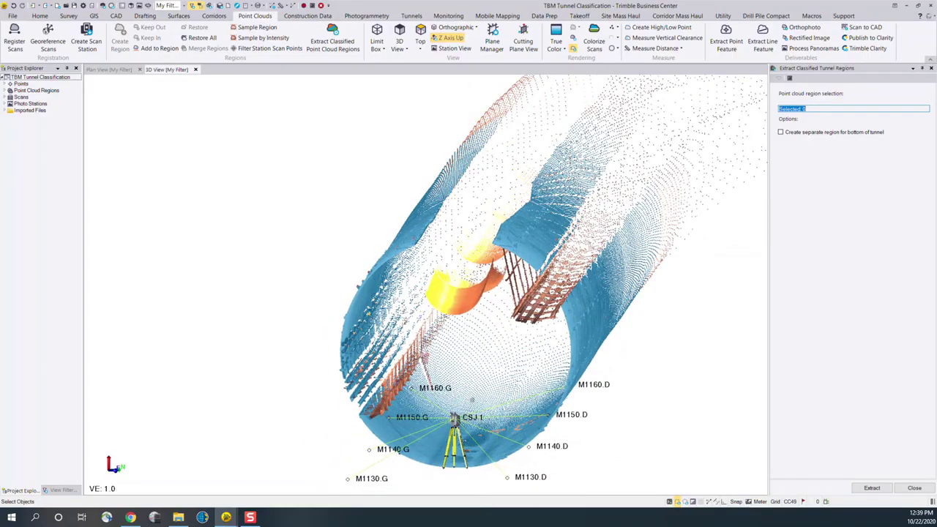
mouse_move(604, 344)
middle_down()
mouse_move(567, 345)
mouse_move(700, 348)
middle_up()
scroll(410, 282, up, 3)
scroll(347, 298, up, 1)
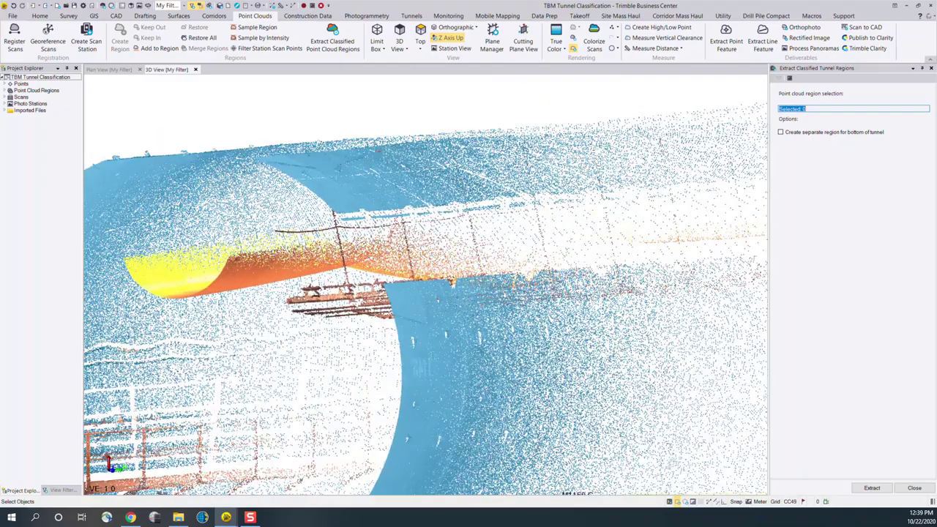
middle_drag(346, 301, 421, 278)
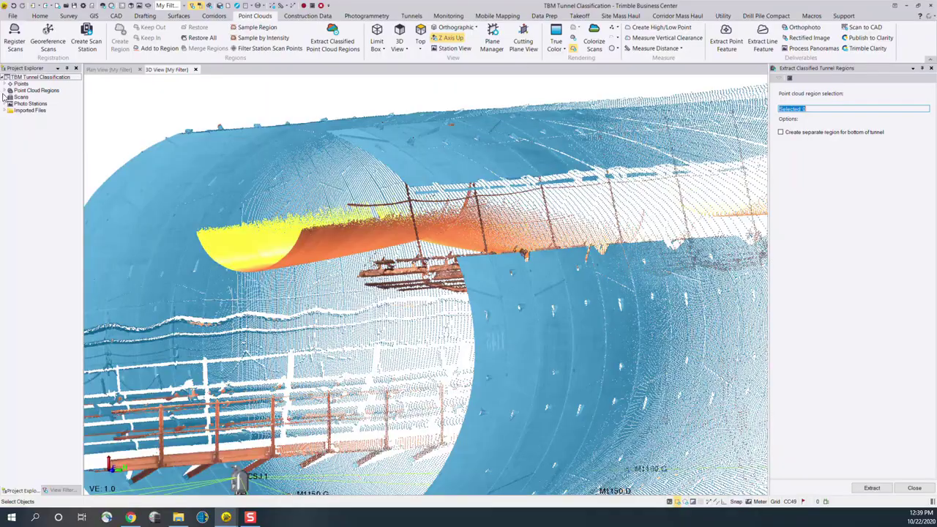
Highlight the Tunnel Shape and Default point cloud regions in turn and hide the Default region
click(5, 90)
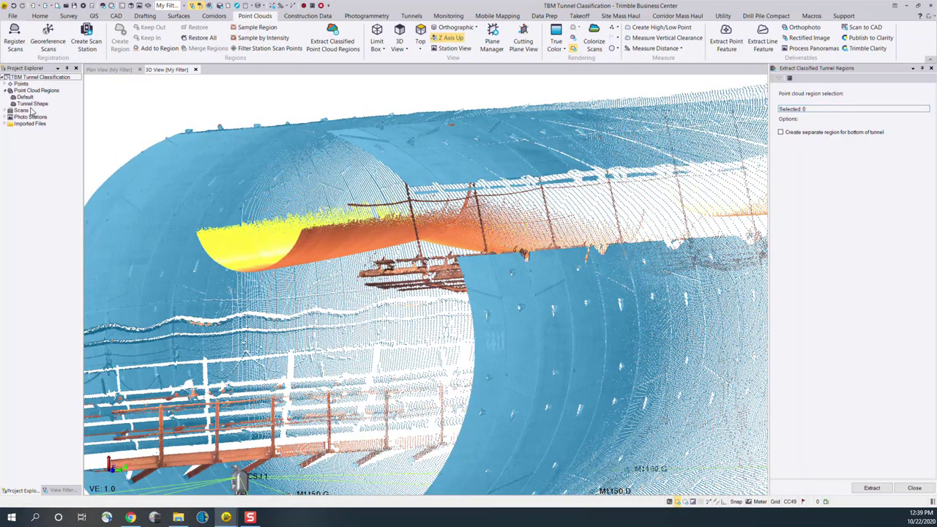
click(32, 104)
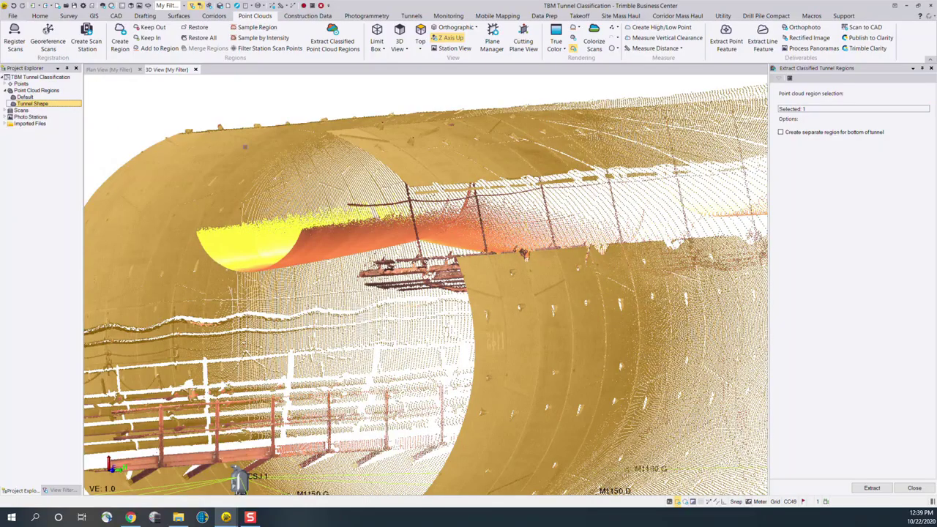
click(28, 98)
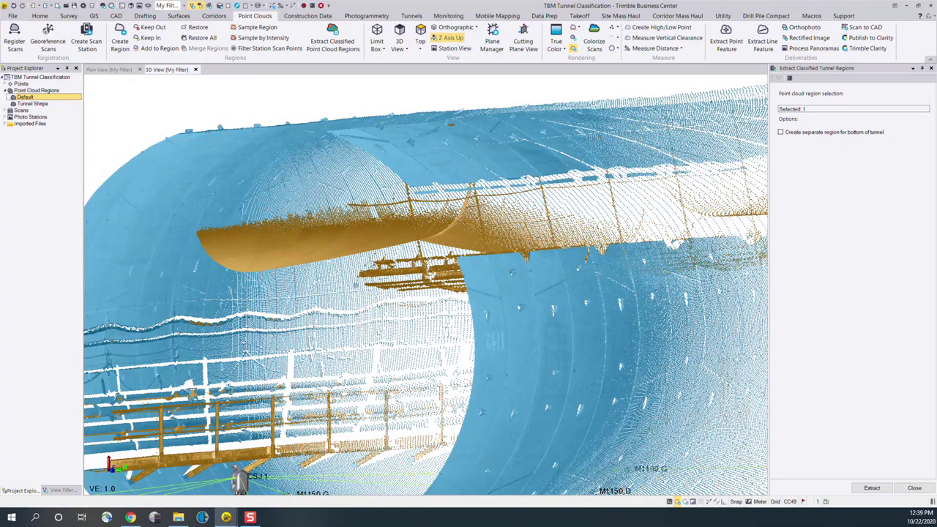
right_click(52, 98)
click(82, 129)
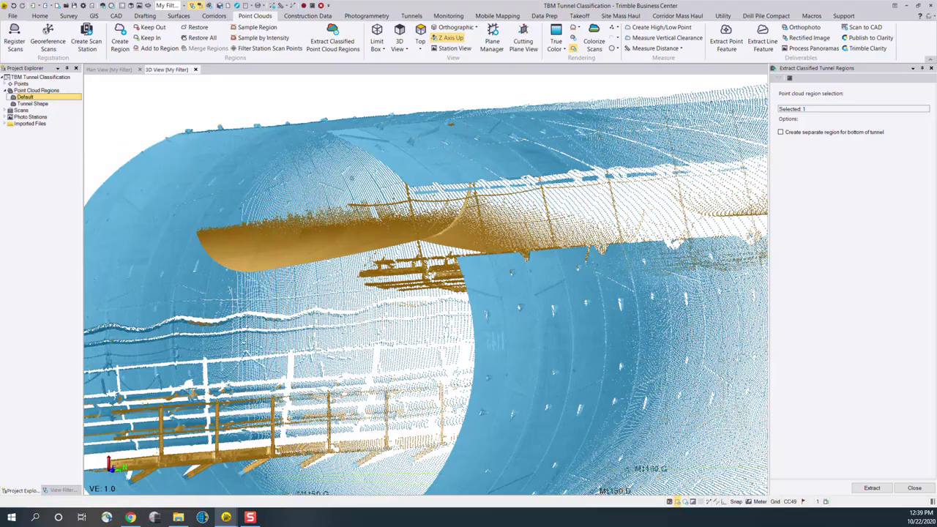
Inspect the isolated Tunnel Shape region from the side and in cross-section for remaining stray points
scroll(365, 289, down, 5)
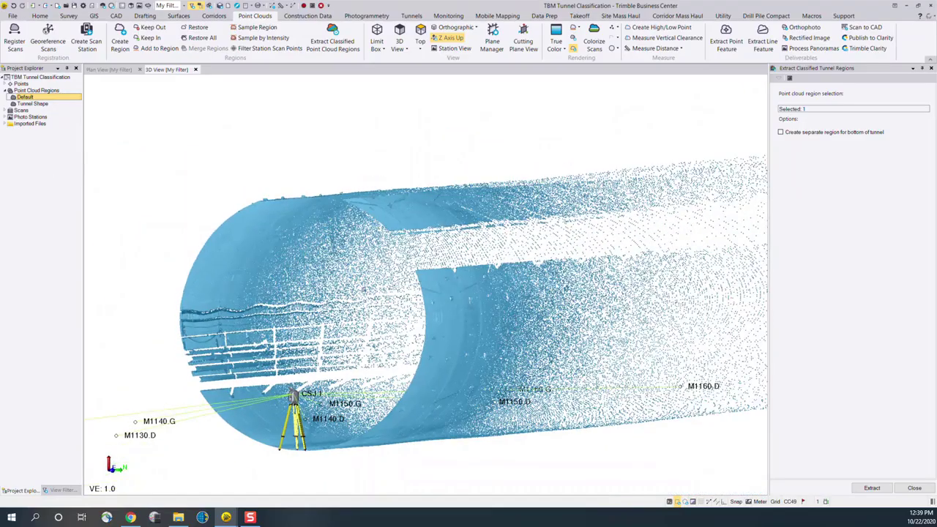
middle_drag(400, 282, 442, 286)
scroll(519, 310, down, 5)
scroll(649, 373, up, 5)
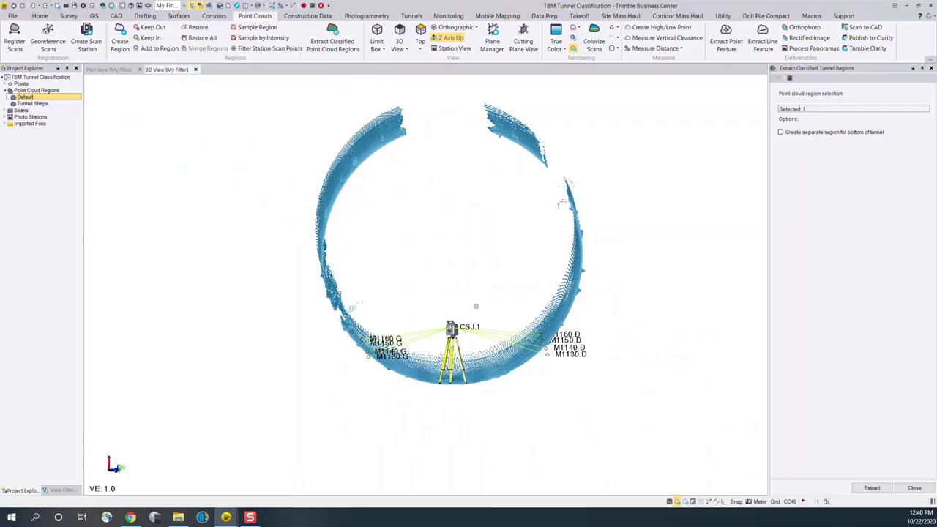
scroll(562, 230, up, 5)
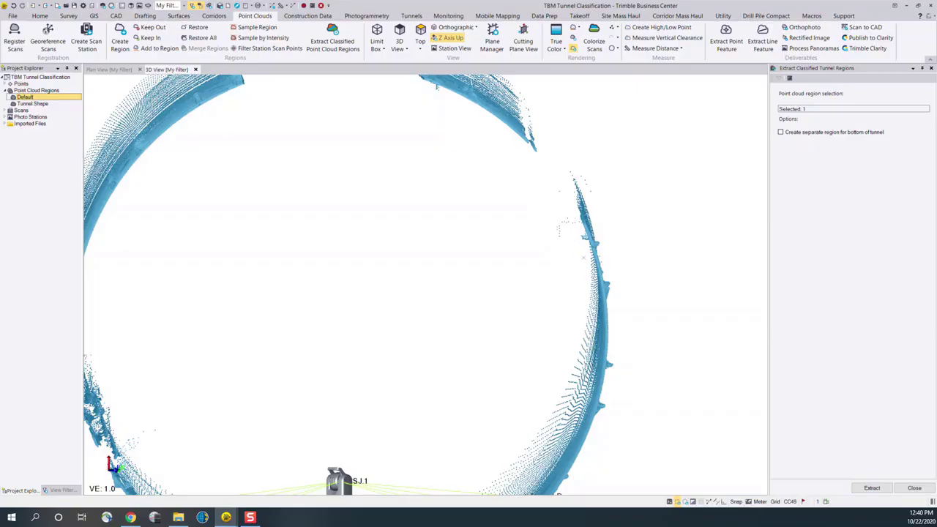
drag(584, 257, 539, 229)
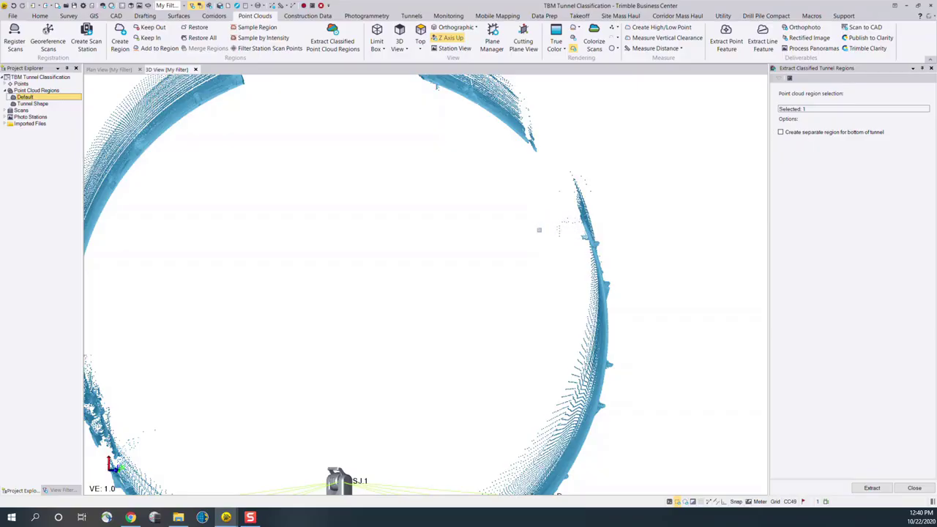